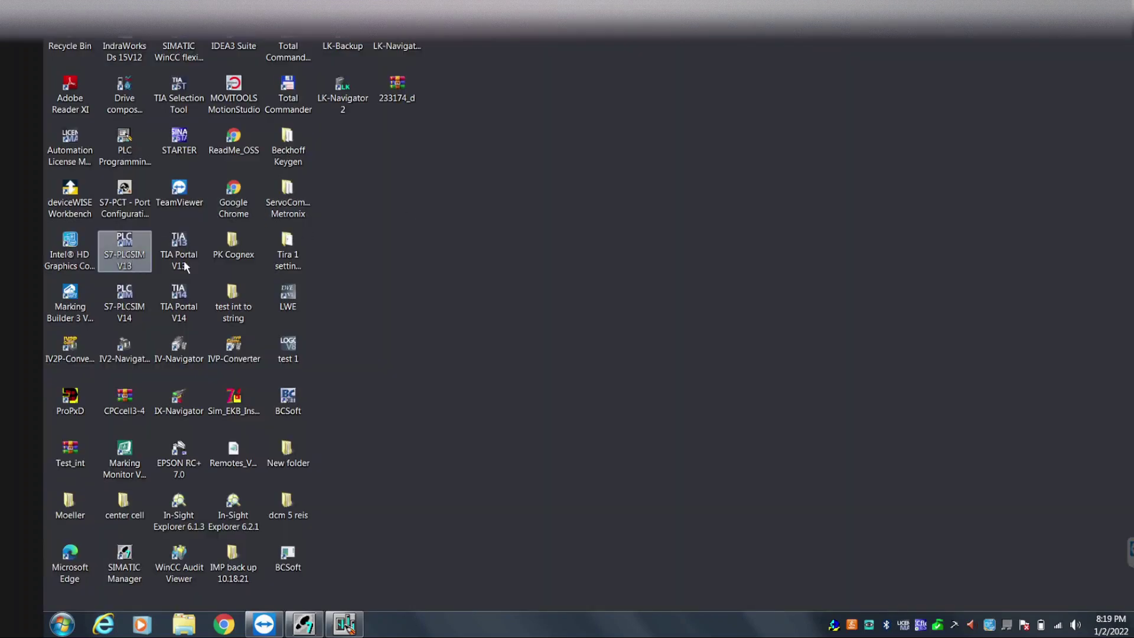
- Launch TIA Portal V13 and open Accessible devices from Online & Diagnostics
double_click(179, 251)
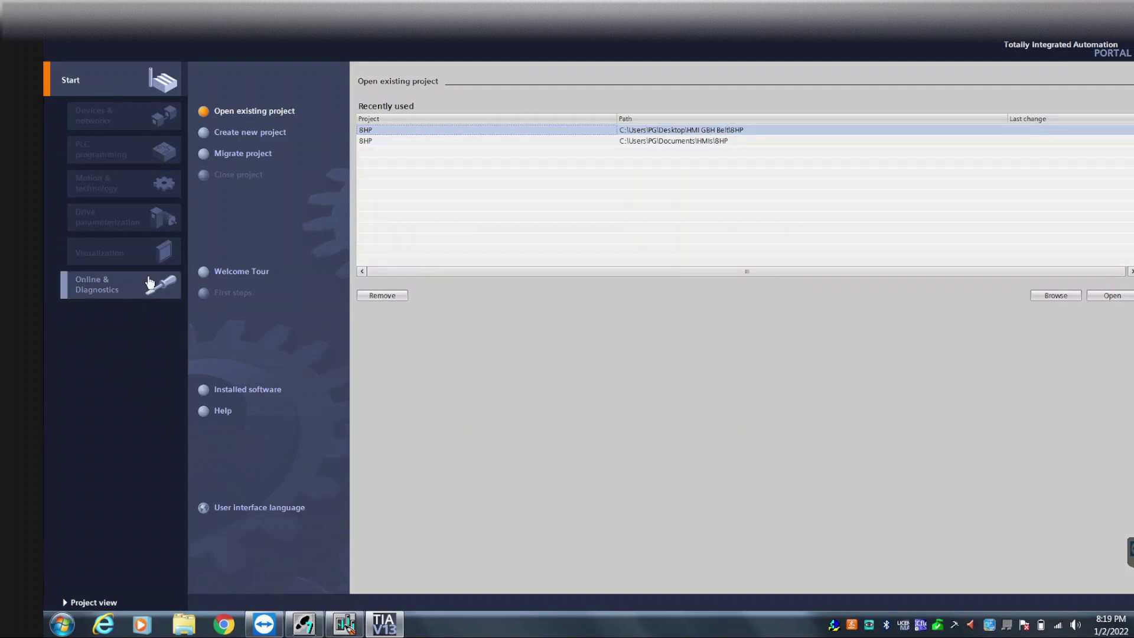
click(109, 290)
click(241, 289)
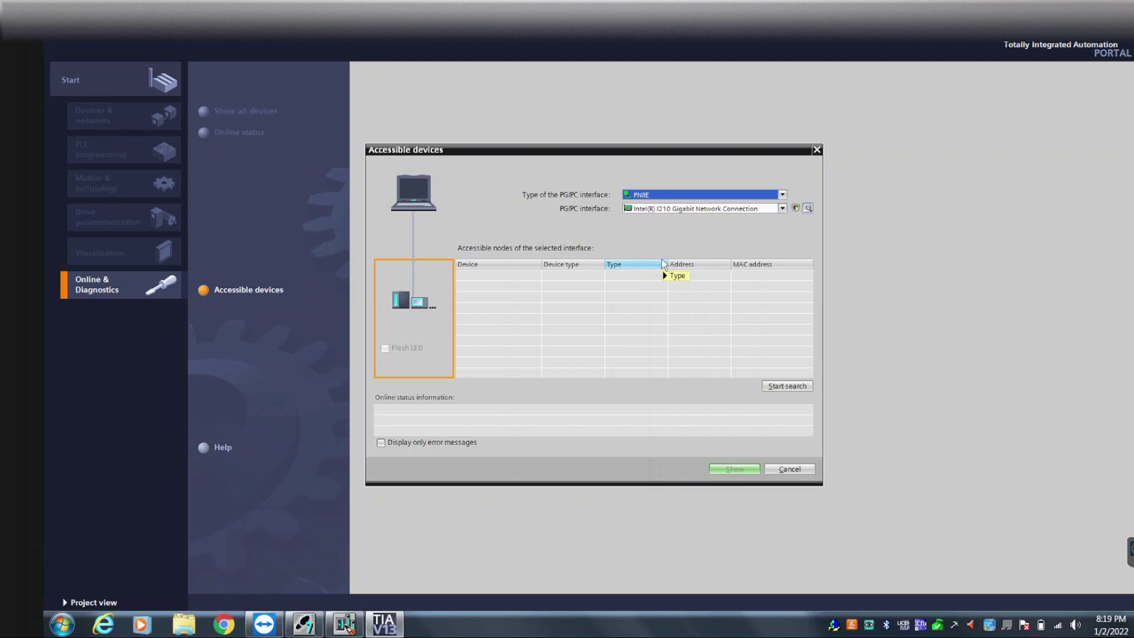
- Search for devices over PN/IE using the Intel(R) Ethernet Connection (2) I219-LM adapter
mouse_move(662, 260)
click(695, 196)
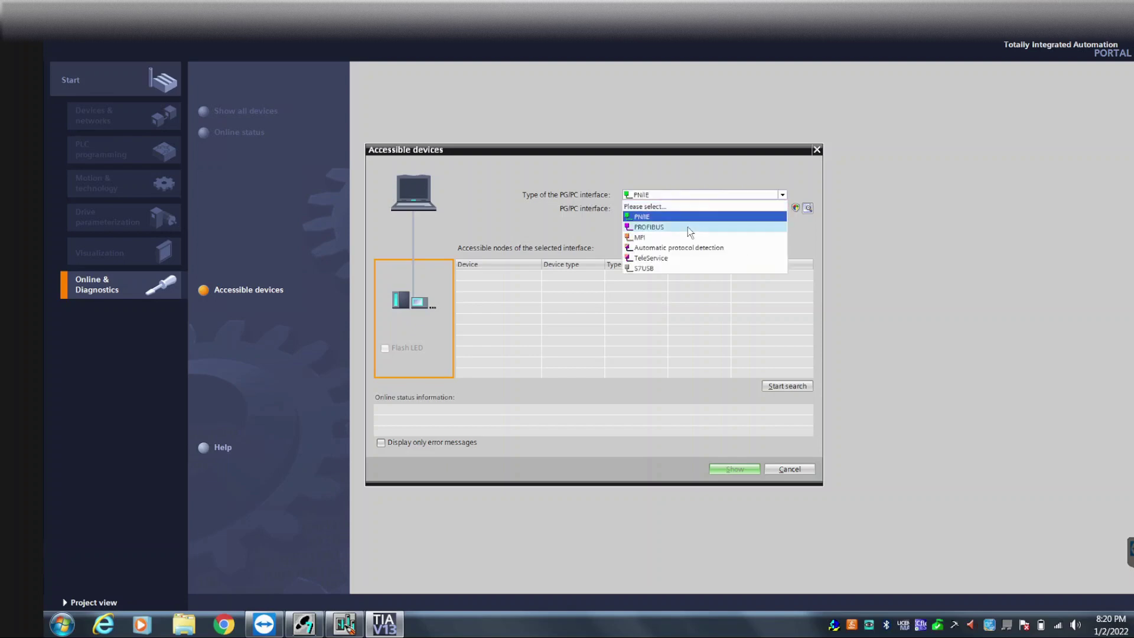
click(696, 217)
click(709, 209)
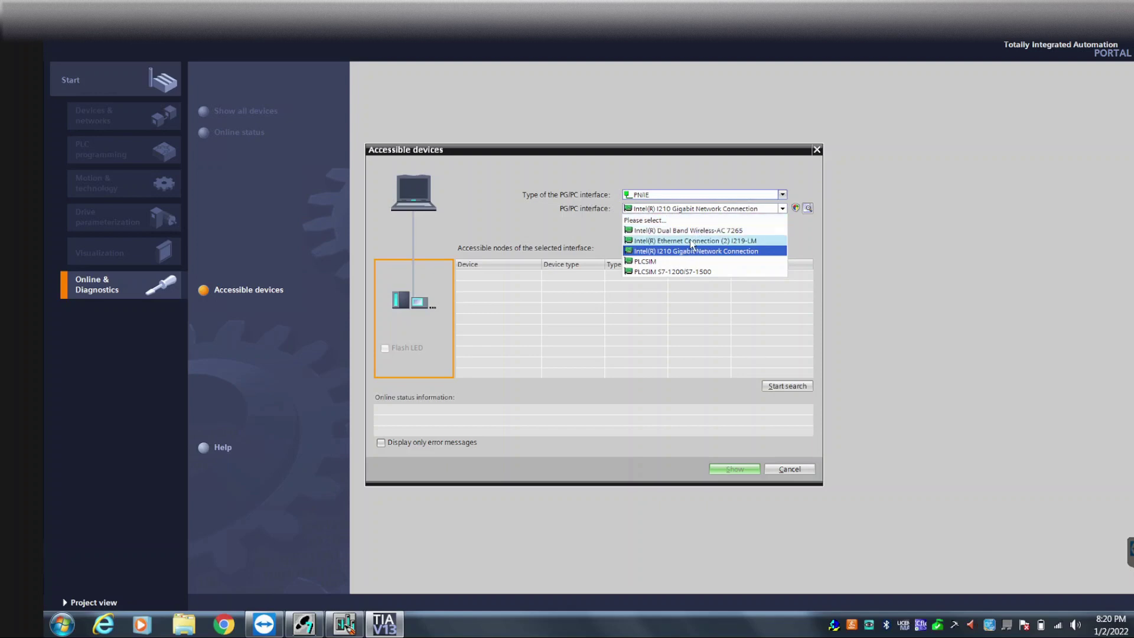
click(690, 240)
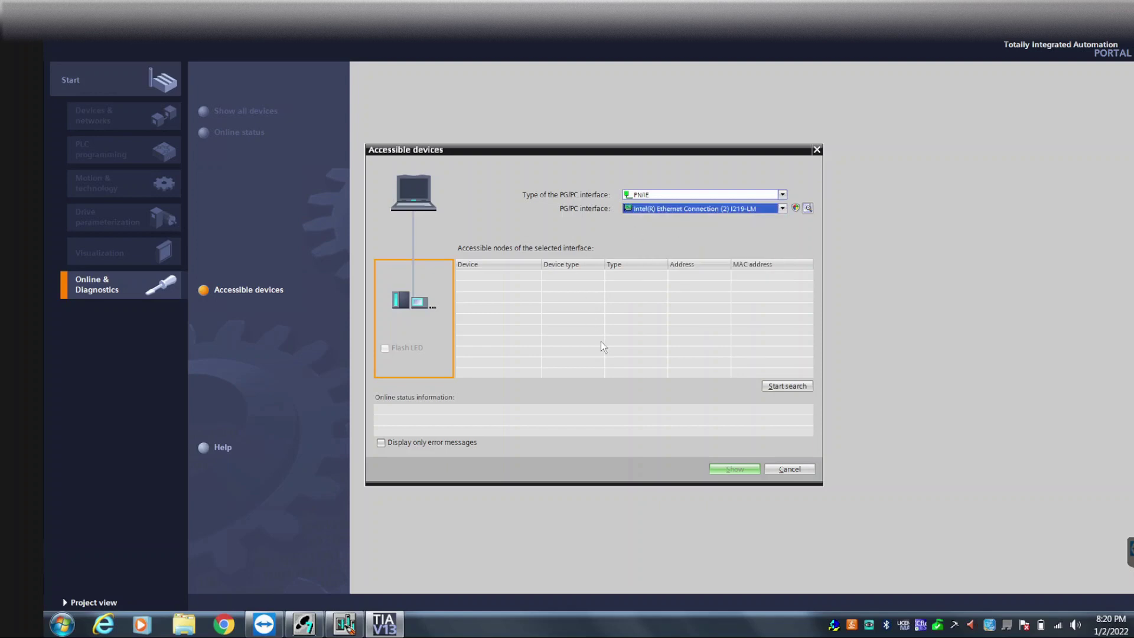
click(787, 385)
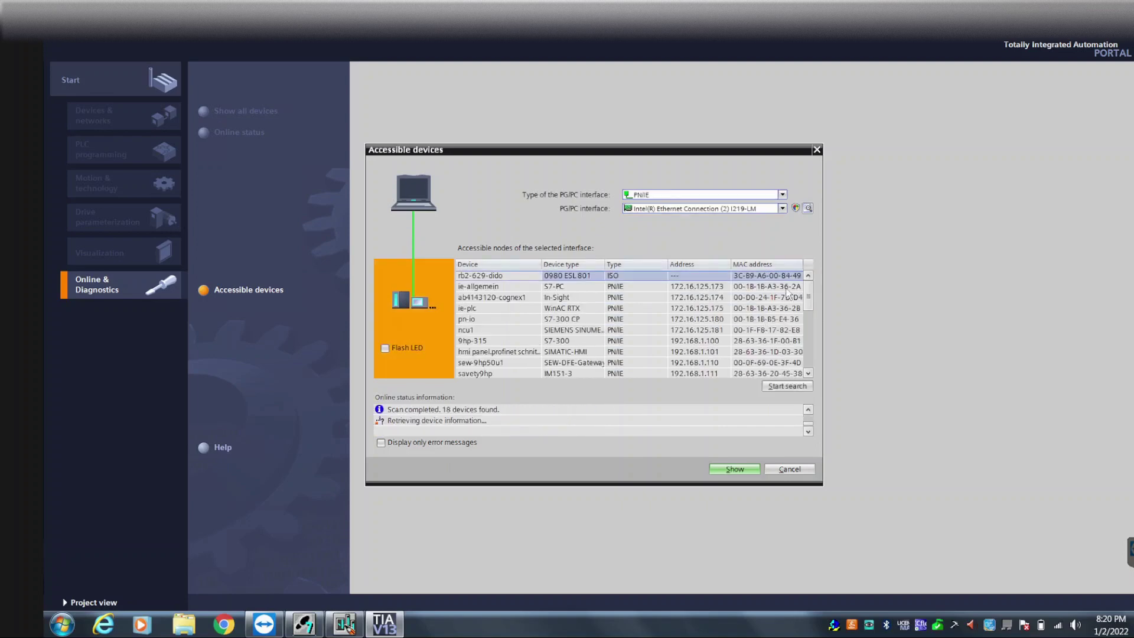
- Review the 18 scanned nodes and select the rb2-629-dido row
mouse_move(807, 288)
mouse_down()
mouse_move(803, 345)
mouse_move(819, 288)
mouse_up()
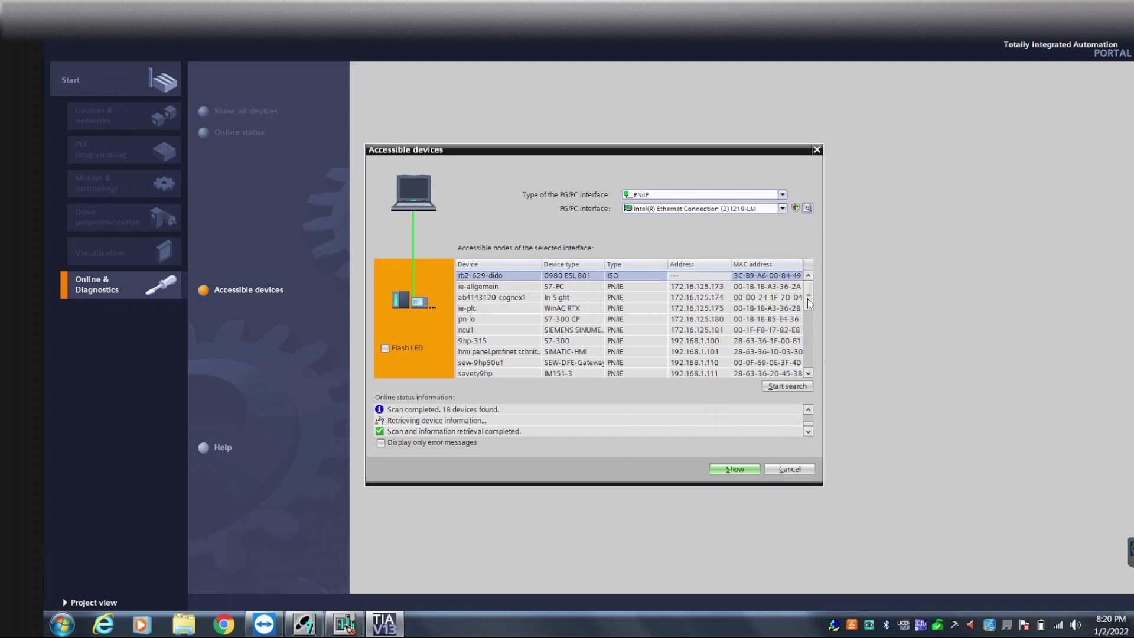
drag(807, 299, 815, 353)
mouse_move(766, 274)
mouse_move(692, 278)
mouse_move(508, 279)
mouse_move(777, 279)
scroll(807, 292, down, 1)
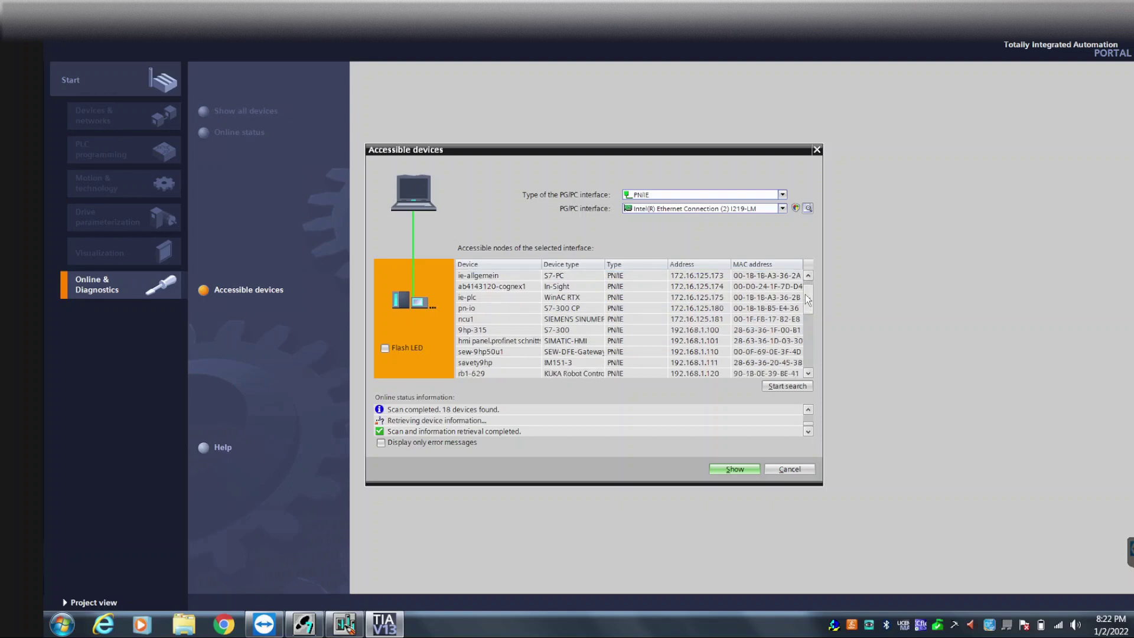
scroll(806, 295, up, 1)
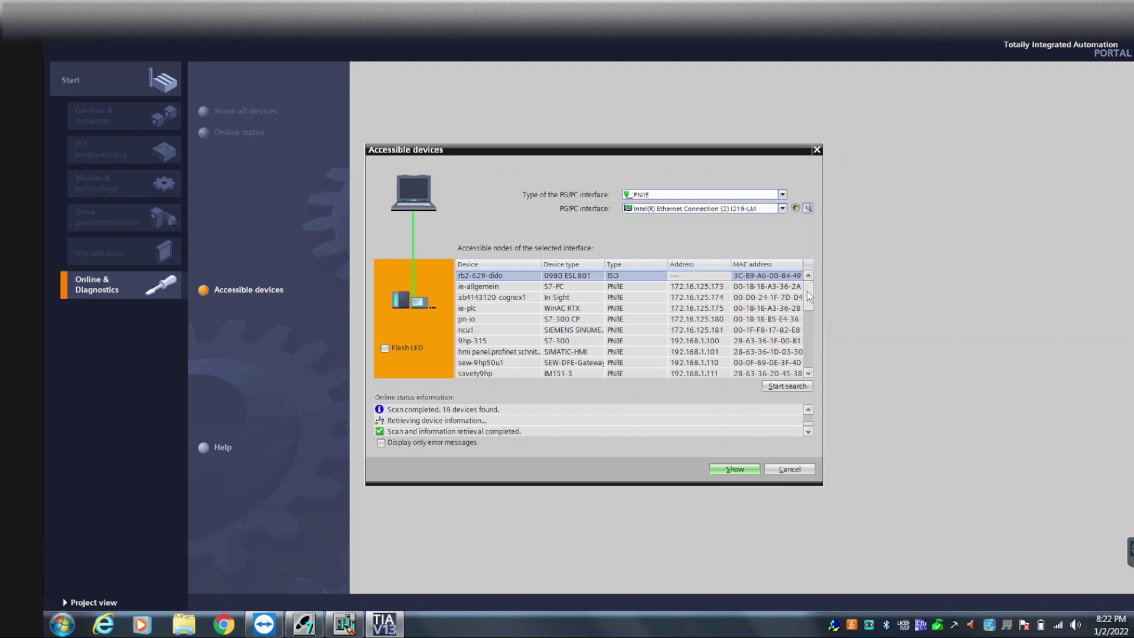
drag(807, 291, 806, 308)
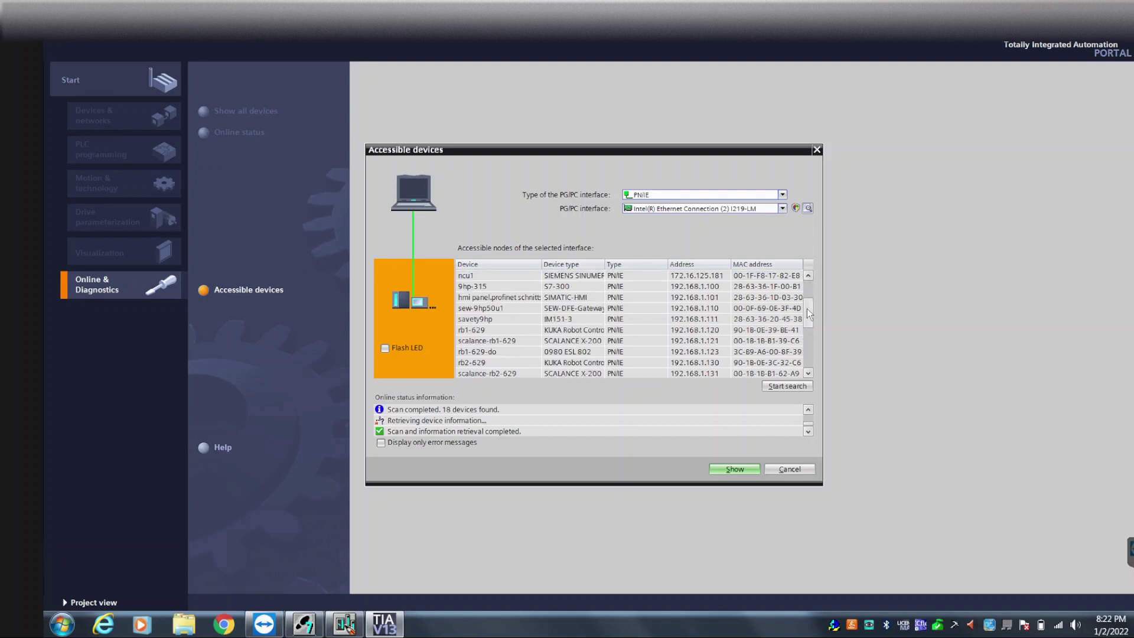
scroll(807, 308, up, 2)
click(690, 276)
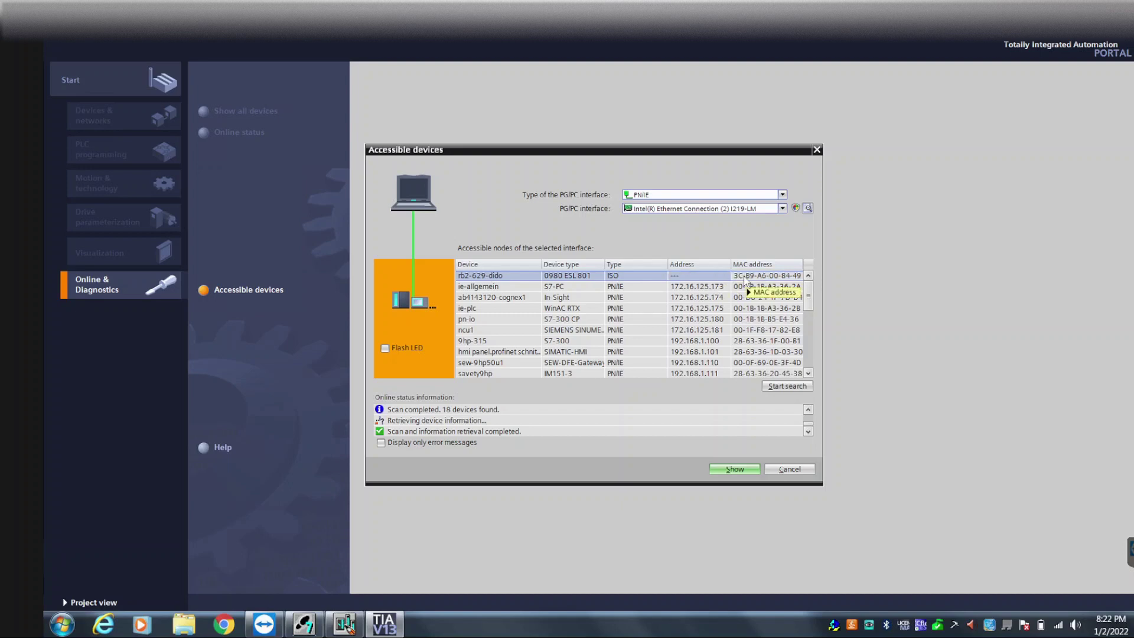
- Show rb2-629-dido in the project tree and open its Online & diagnostics Functions page
click(733, 469)
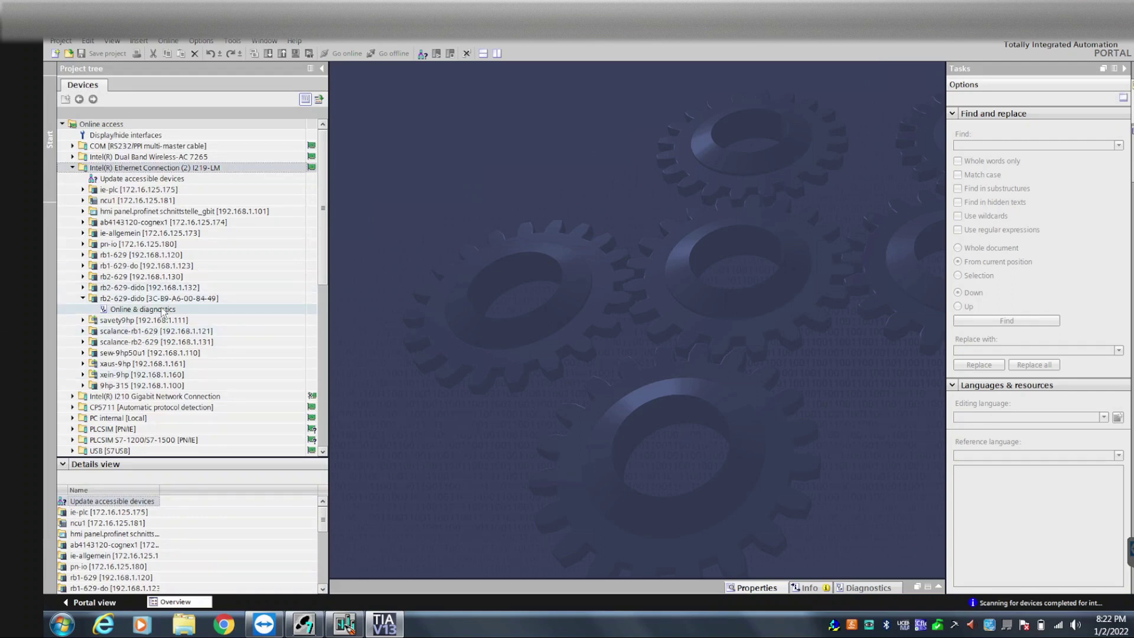
click(163, 309)
double_click(161, 309)
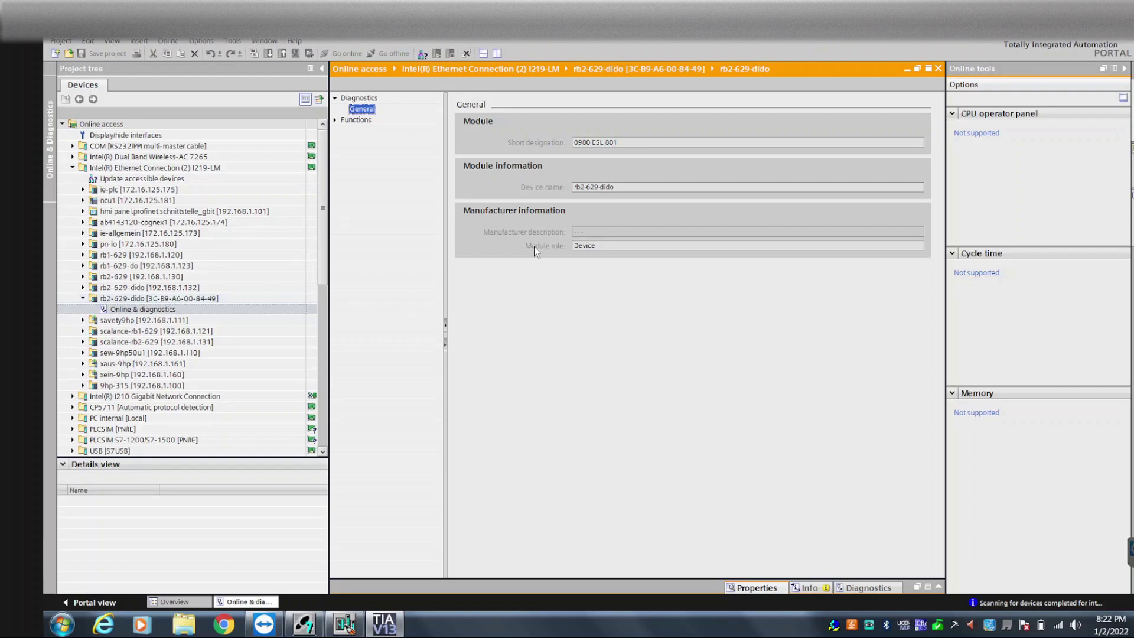
click(355, 120)
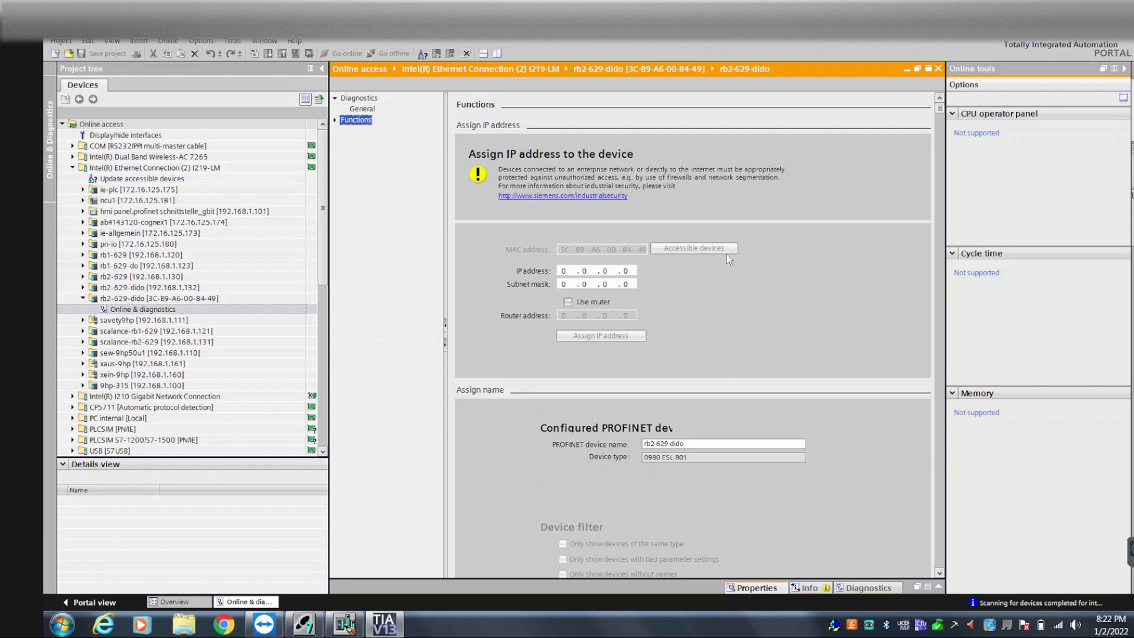
- Edit the PROFINET device name, changing rb2 to rb1
click(1124, 69)
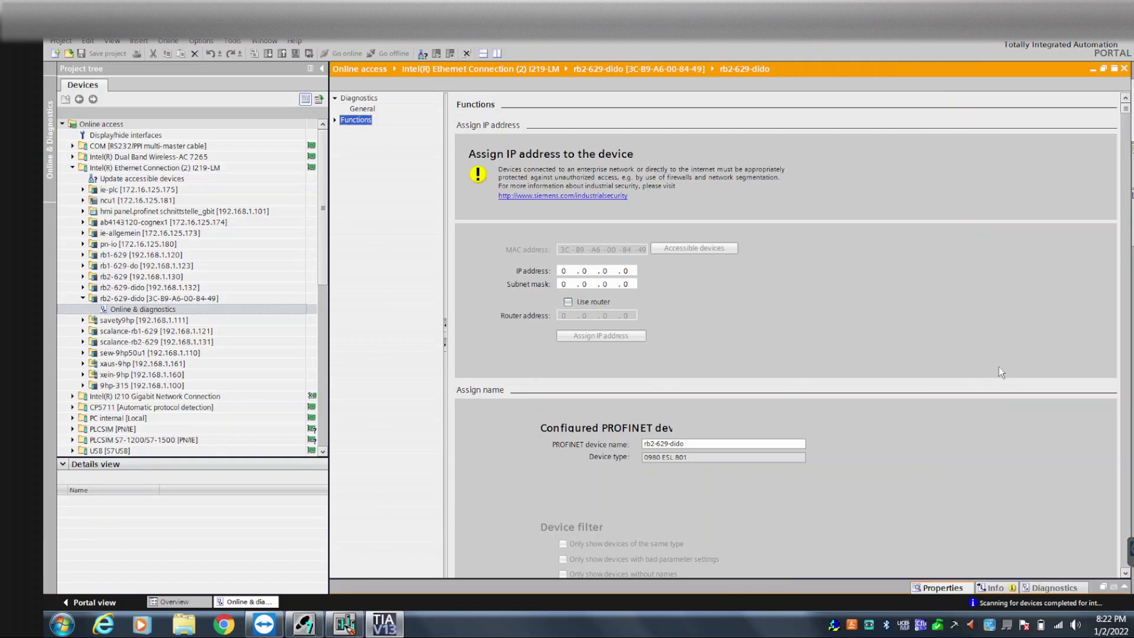
click(680, 444)
click(661, 444)
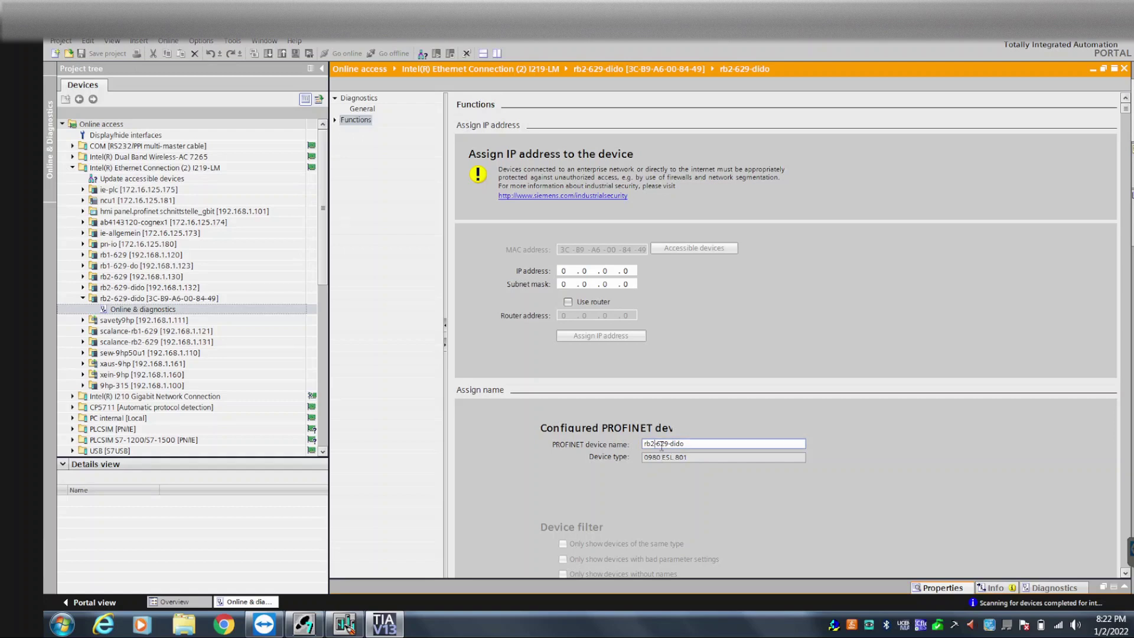
key(BackSpace)
text(1)
click(687, 443)
click(569, 282)
- Assign IP address 192.168.1.122 with subnet mask 255.255.255.0 to the device
click(568, 270)
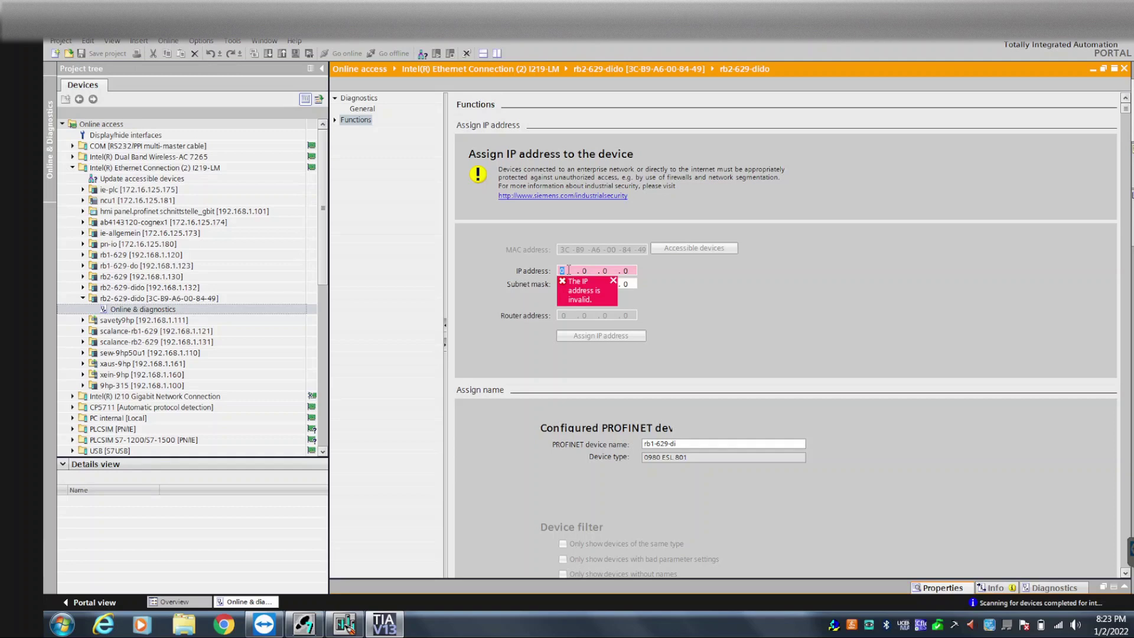
text(192.)
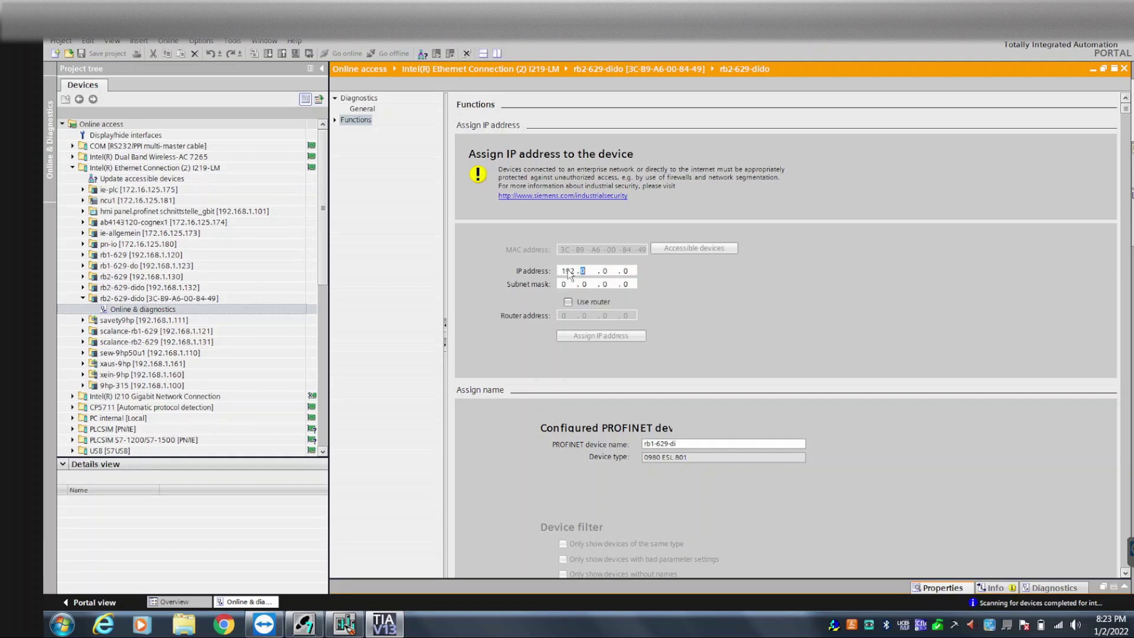
text(168.1)
click(628, 270)
click(569, 285)
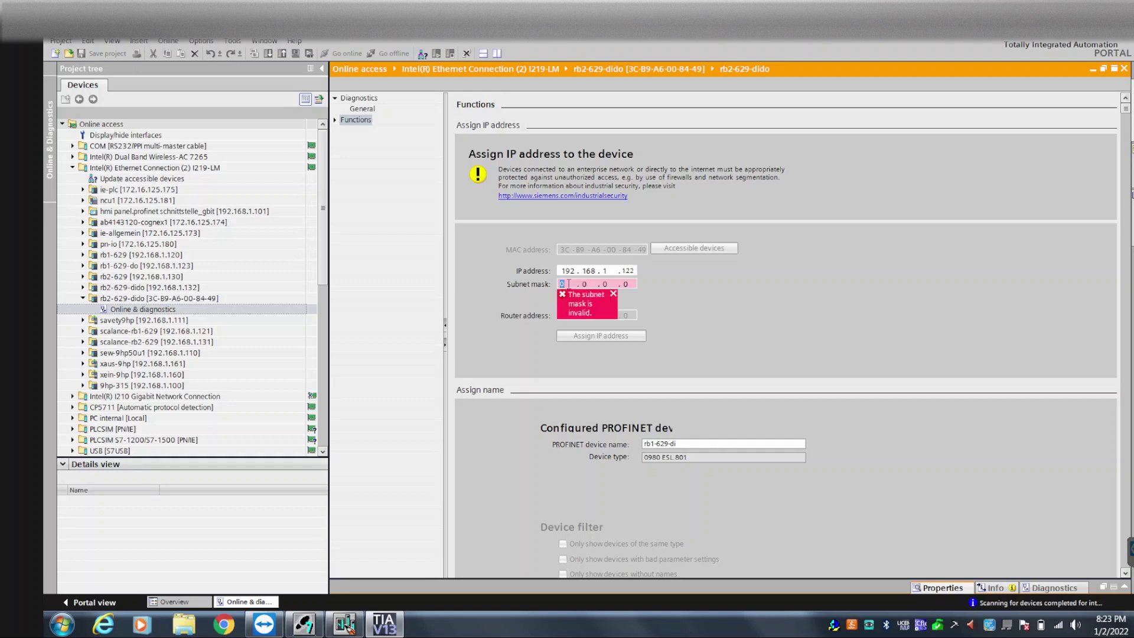
text(255 . 255 . 255)
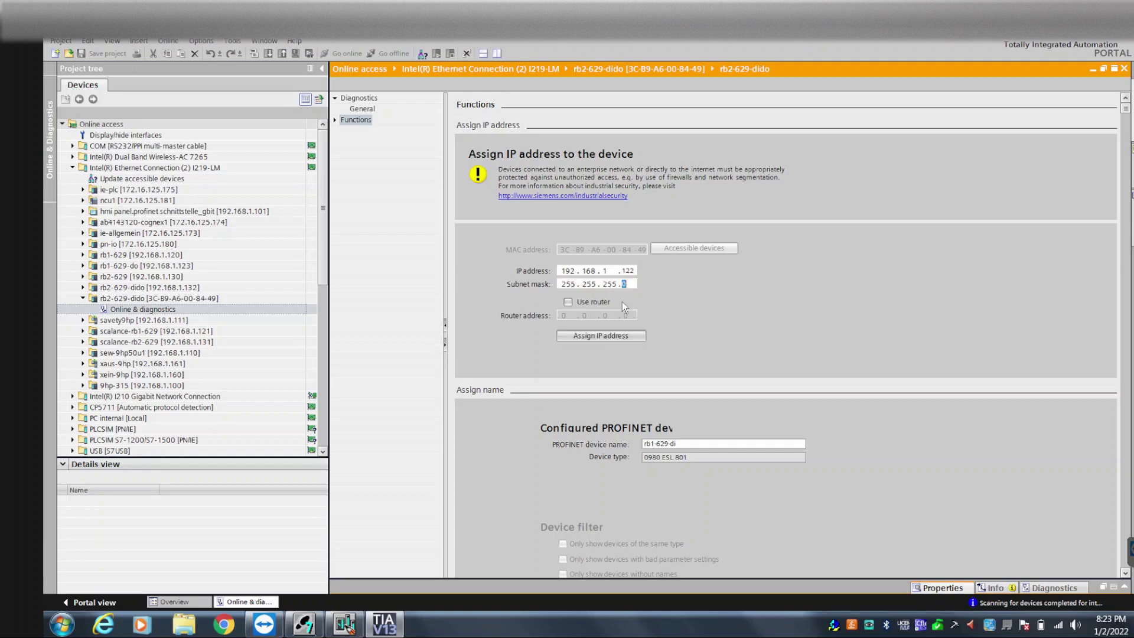
click(634, 336)
scroll(1129, 130, down, 2)
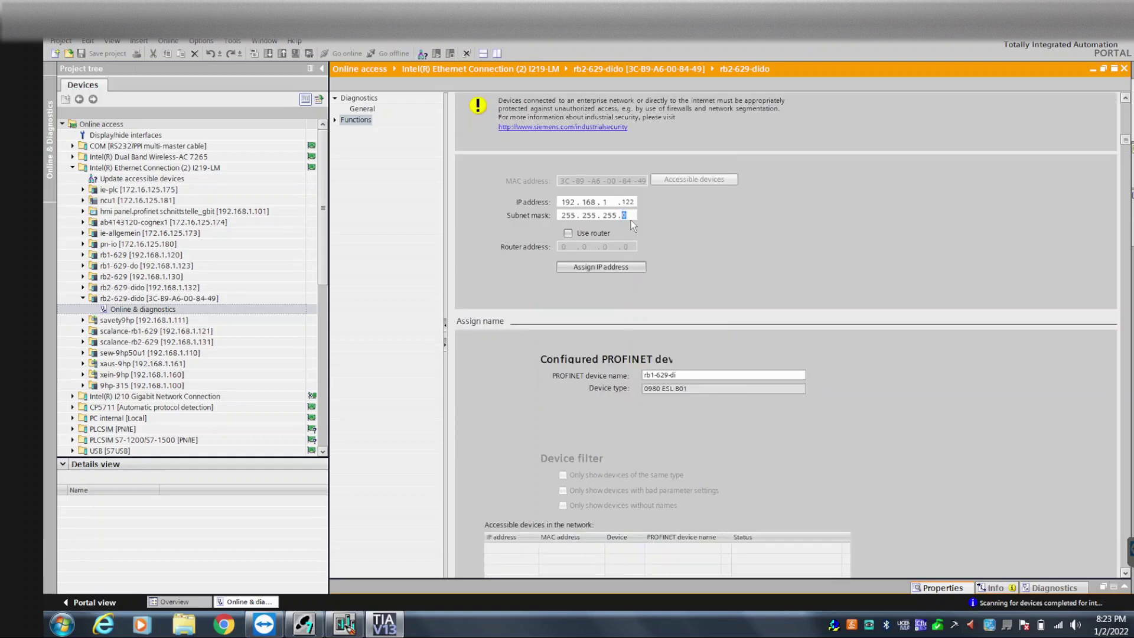
click(589, 269)
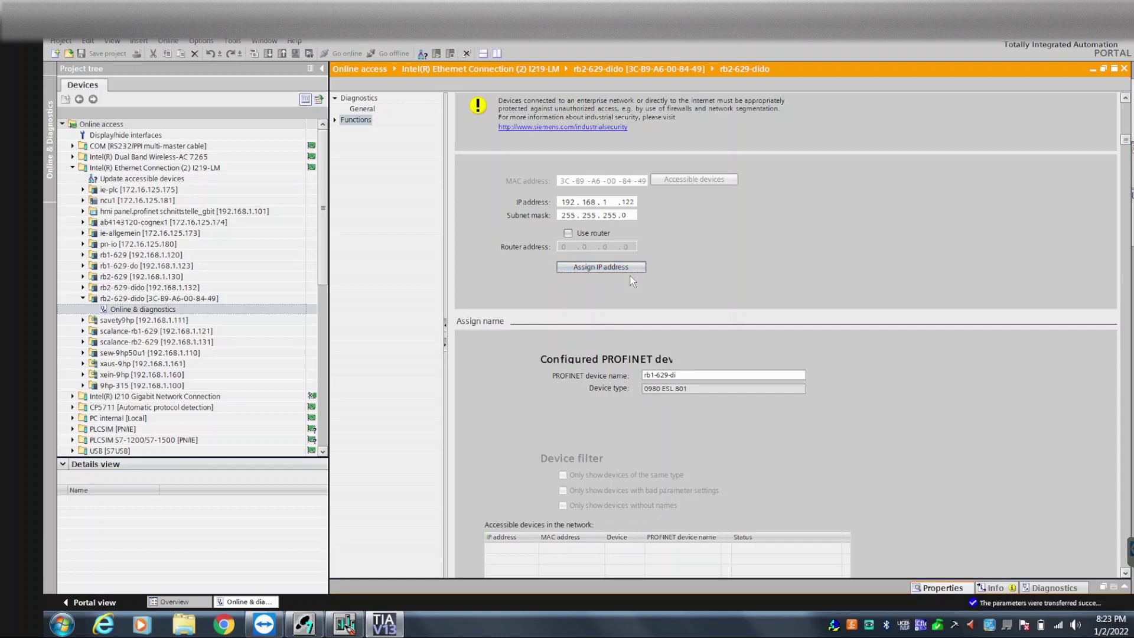
- Assign the PROFINET name rb1-629-di to the device and return to Portal view
scroll(727, 270, down, 3)
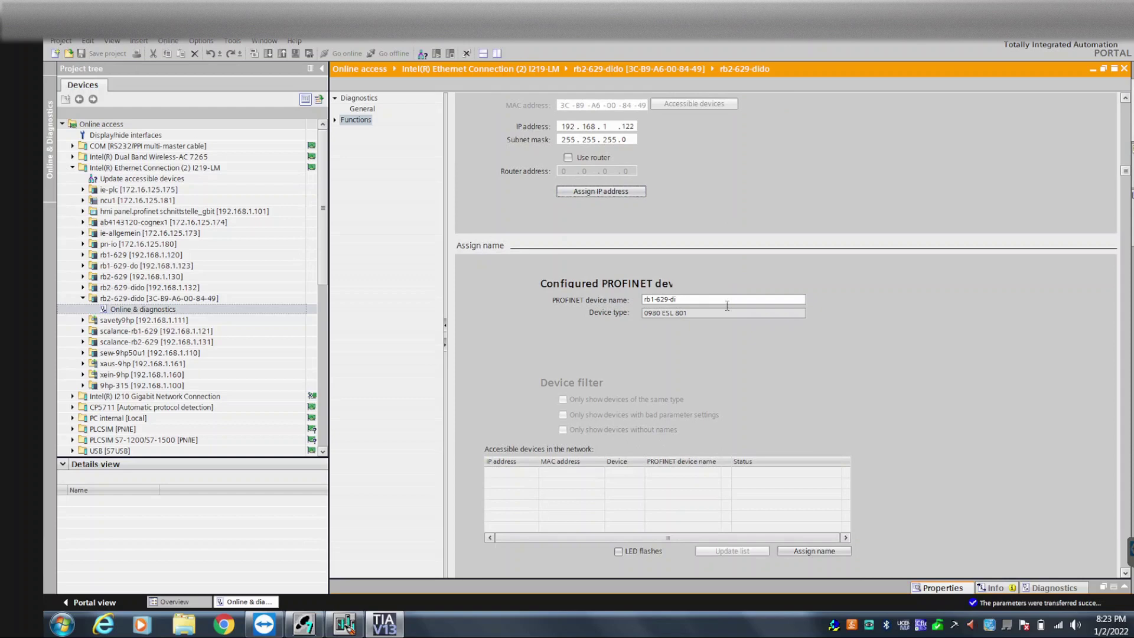
click(806, 522)
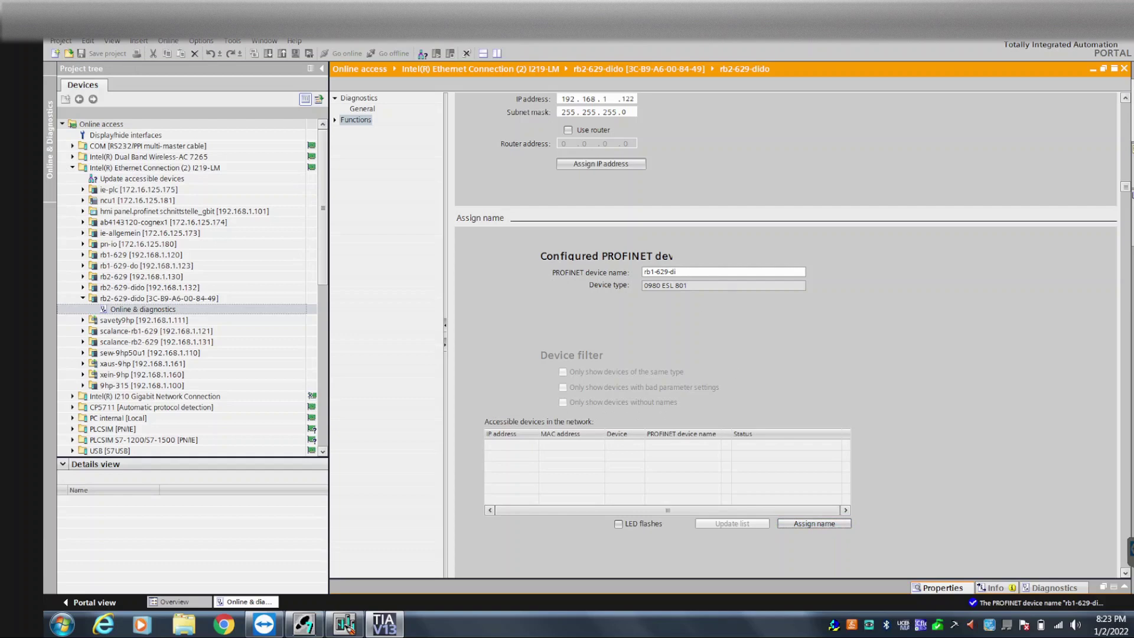
drag(1127, 188, 1127, 140)
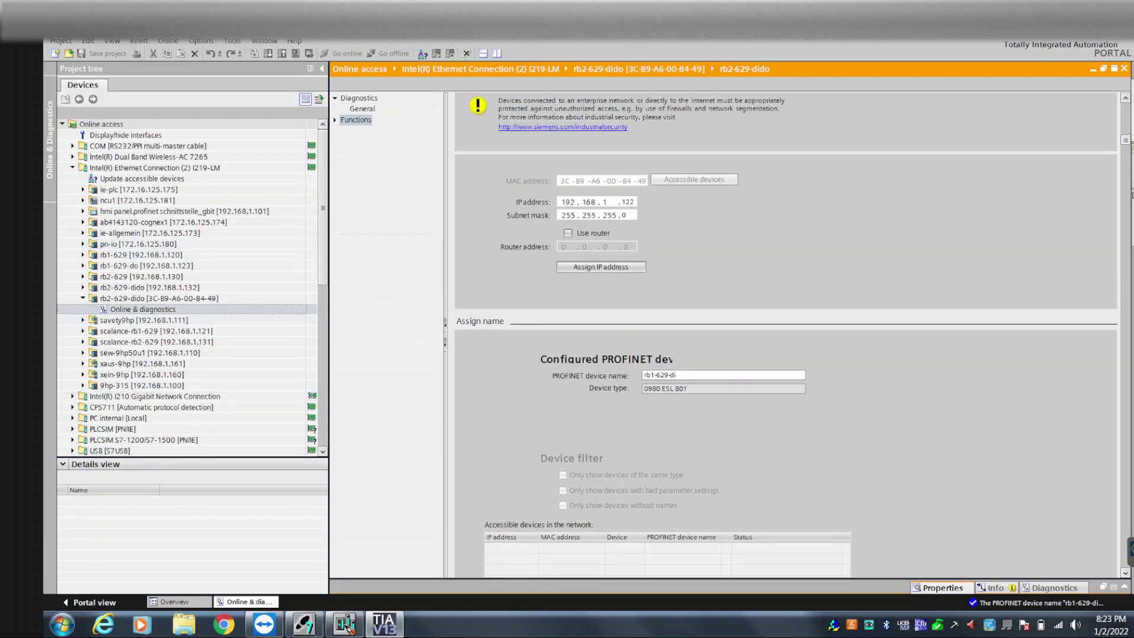
click(97, 607)
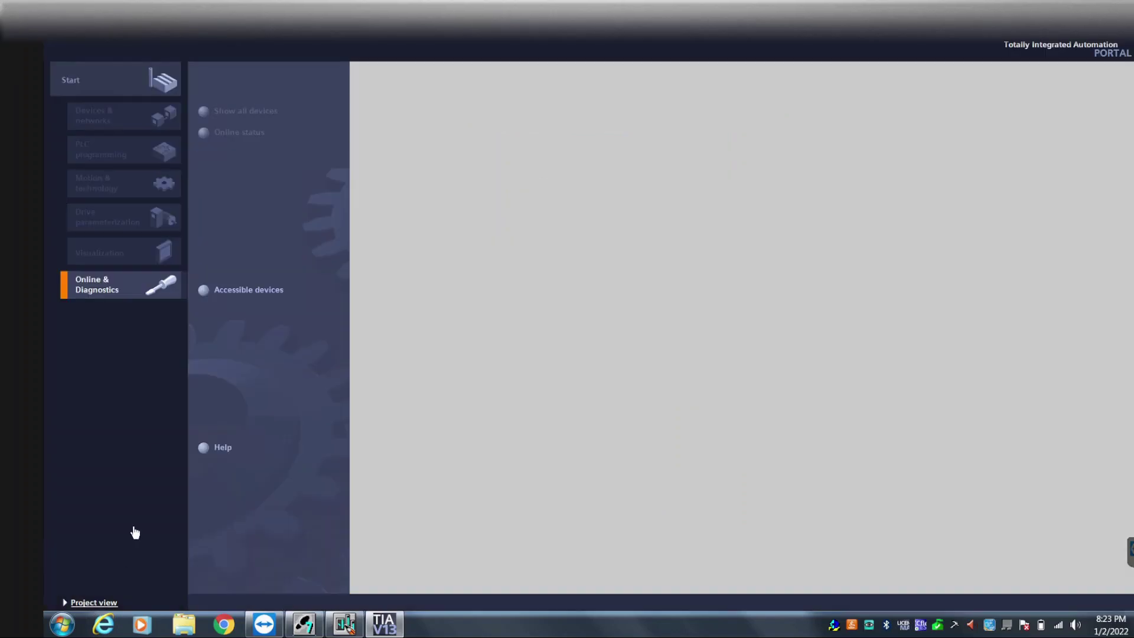
- Rescan PN/IE on the I219-LM adapter and confirm rb1-629-di appears at 192.168.1.122
click(242, 291)
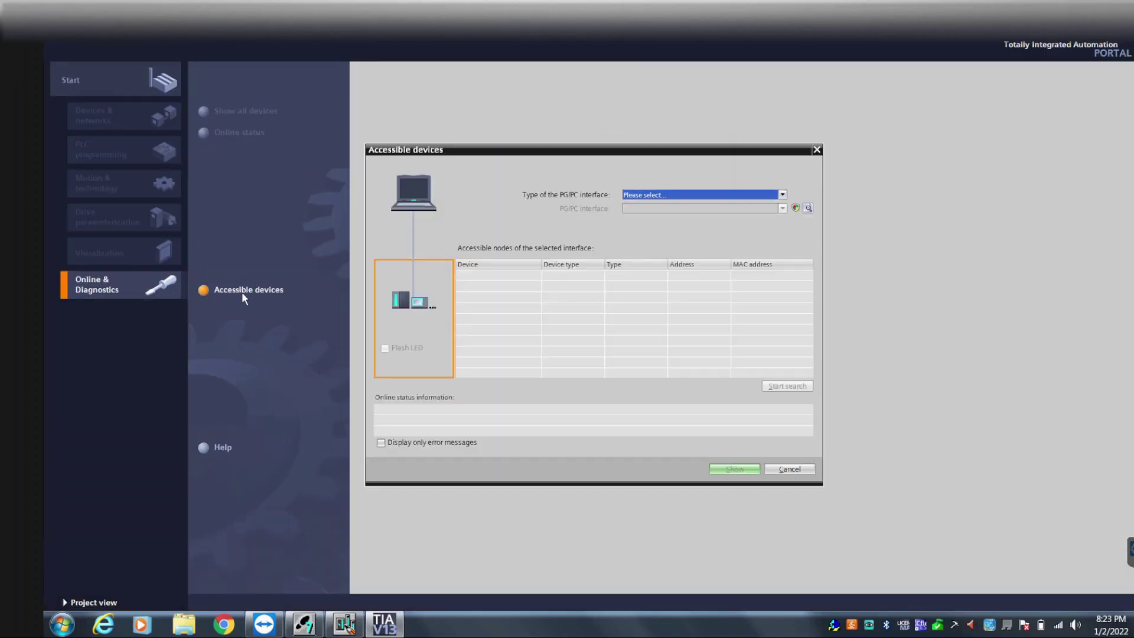
click(783, 195)
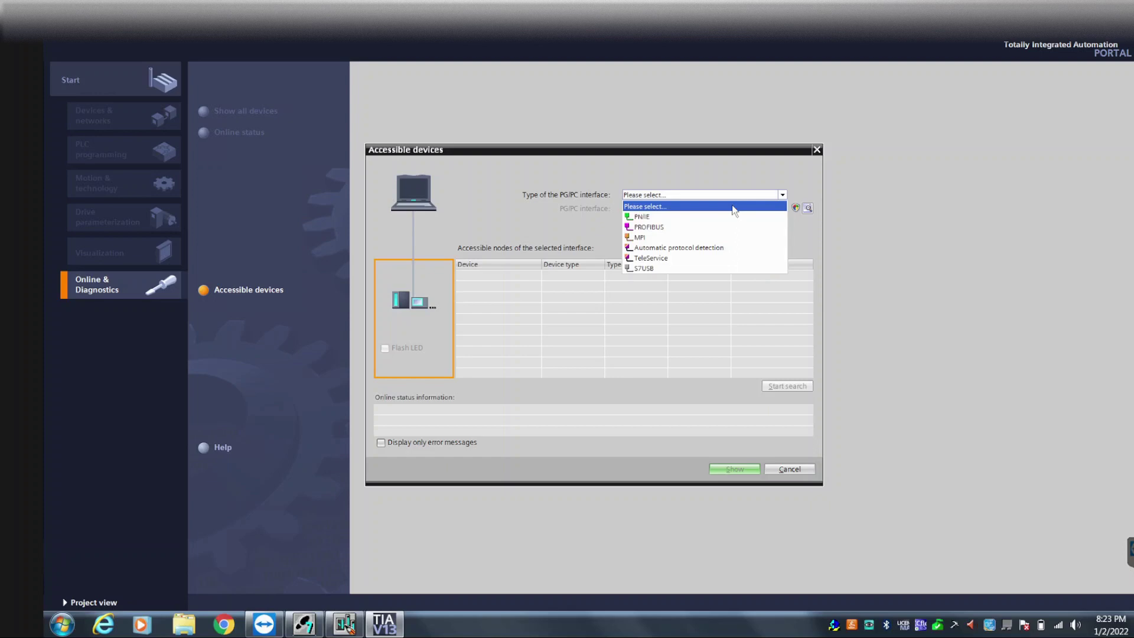
click(704, 217)
click(739, 210)
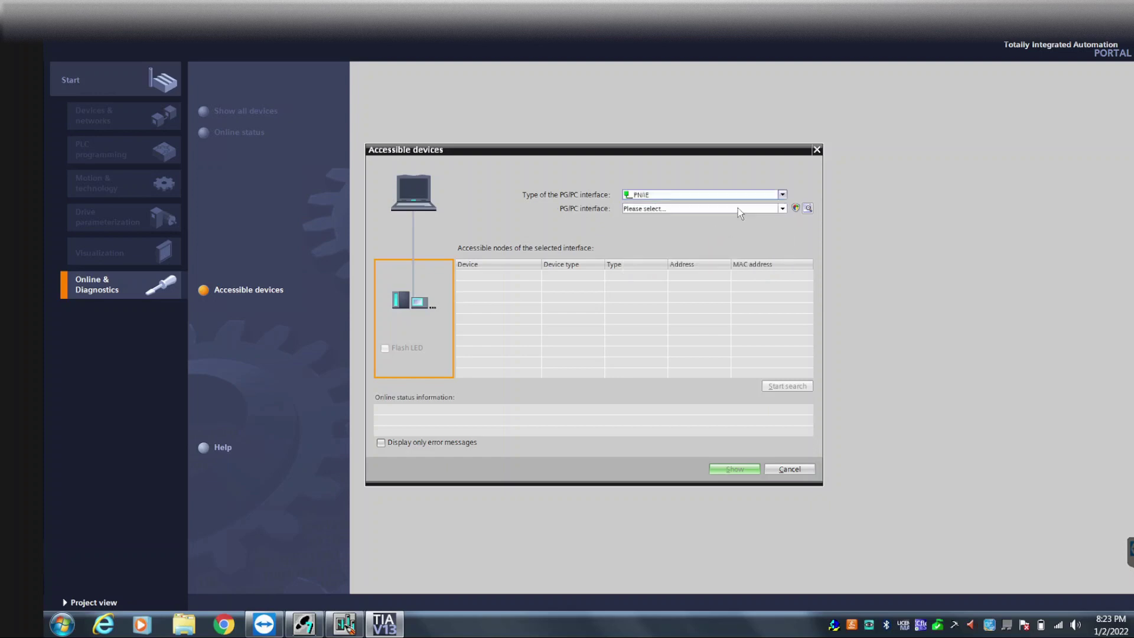
click(722, 242)
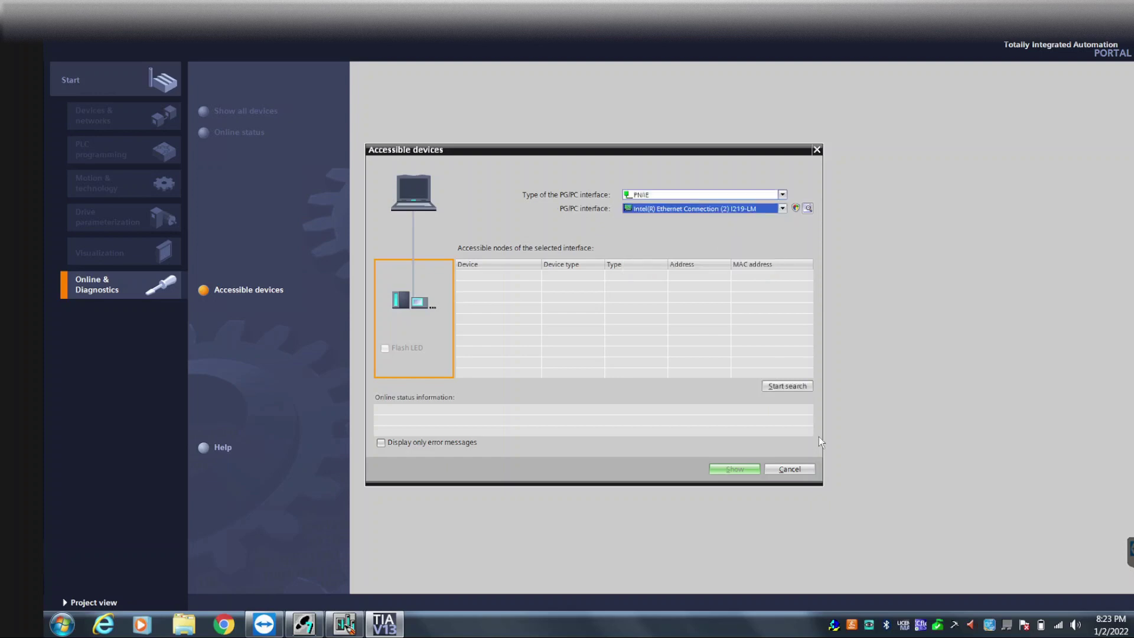
click(788, 387)
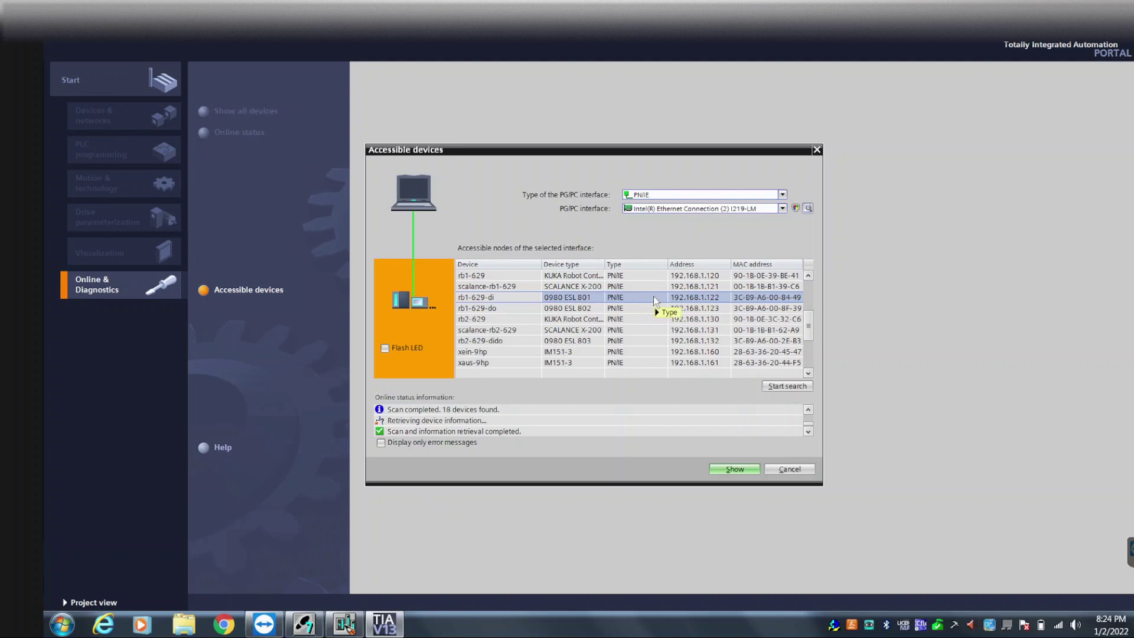
mouse_move(653, 296)
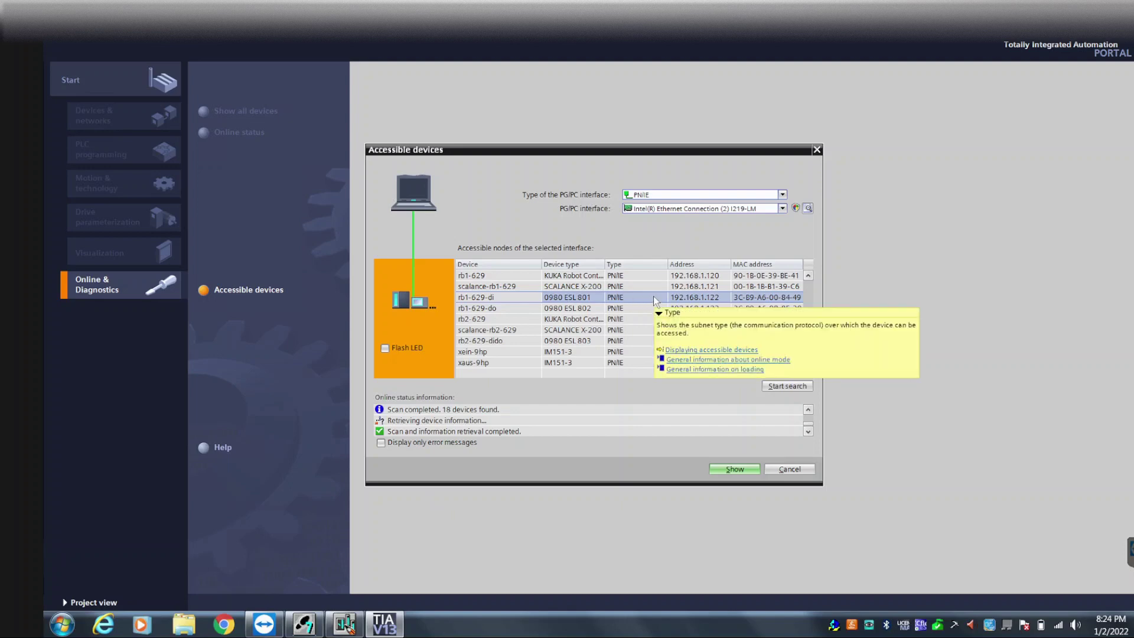